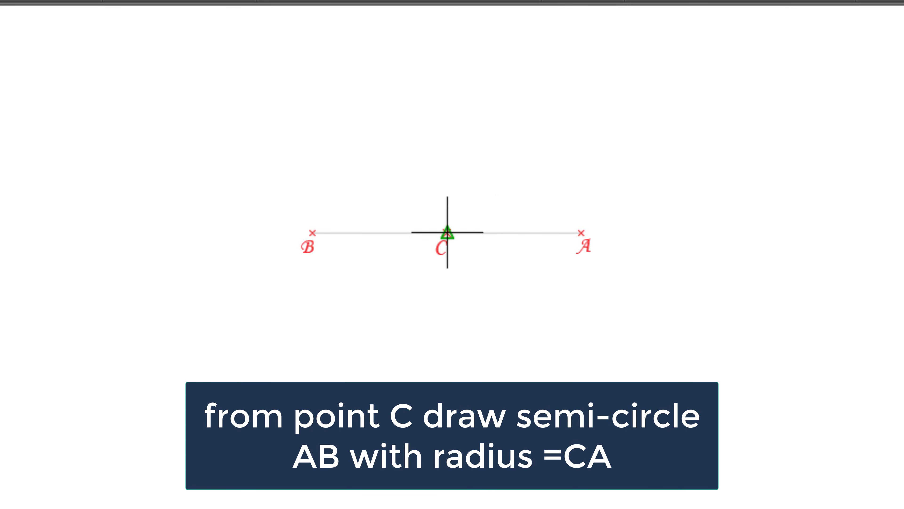
- Draw the semicircle centred at C from A to B
click(447, 232)
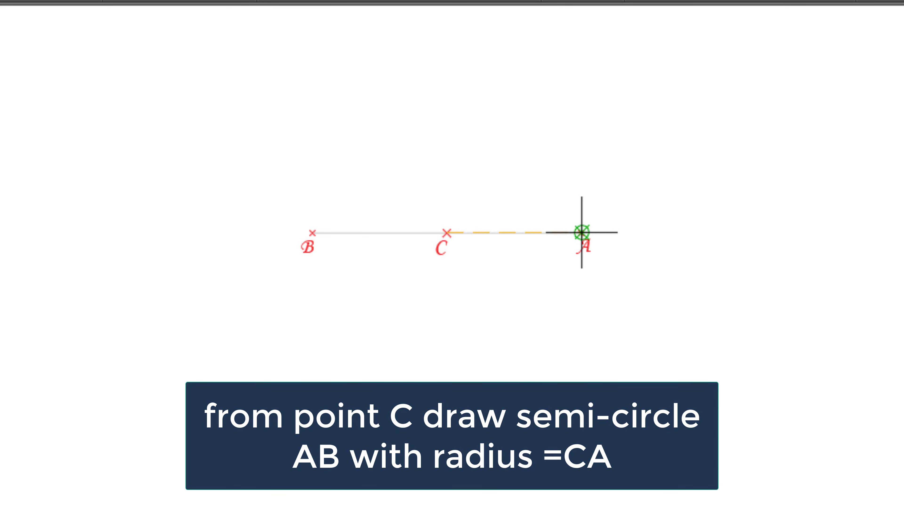
click(581, 233)
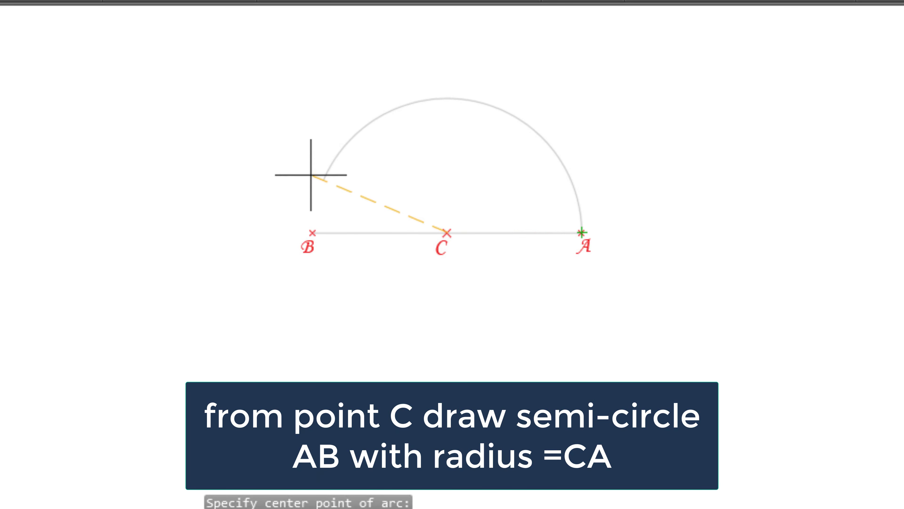
click(315, 231)
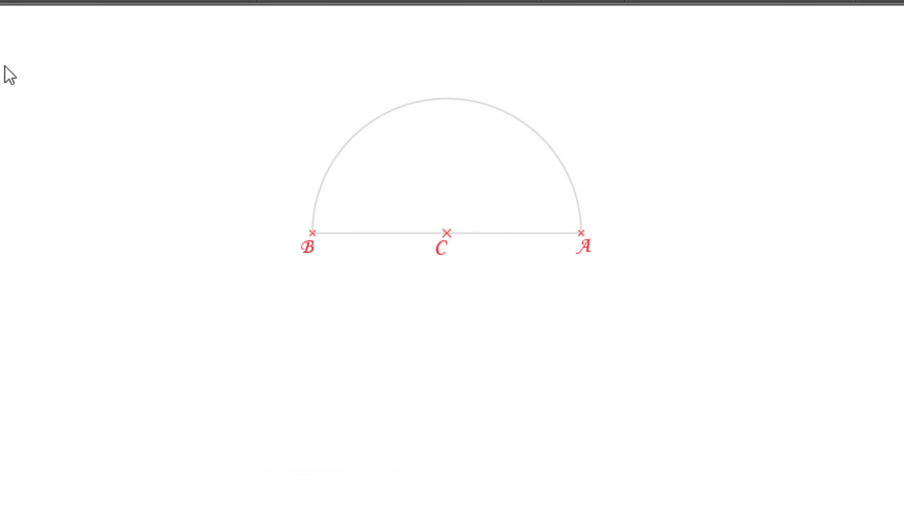
- Draw a vertical line up from C through the semicircle at D, with Ortho on
click(447, 232)
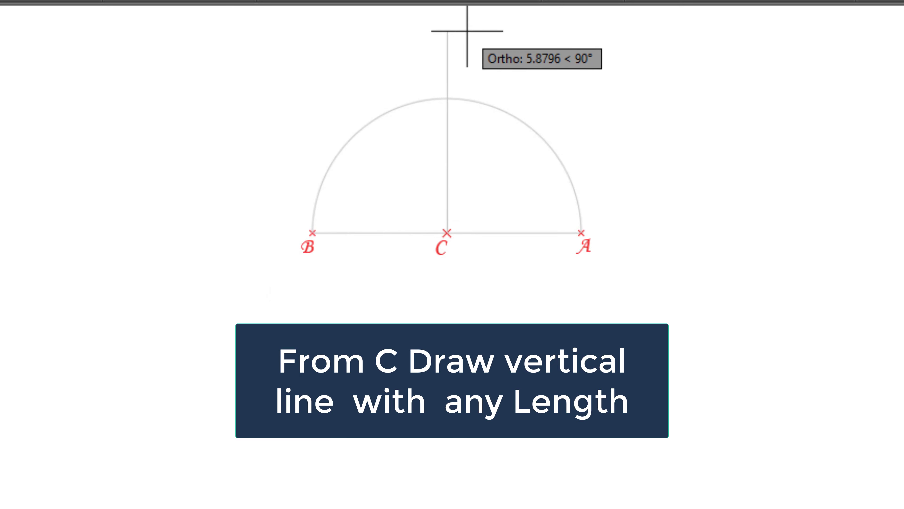
click(453, 15)
key(Return)
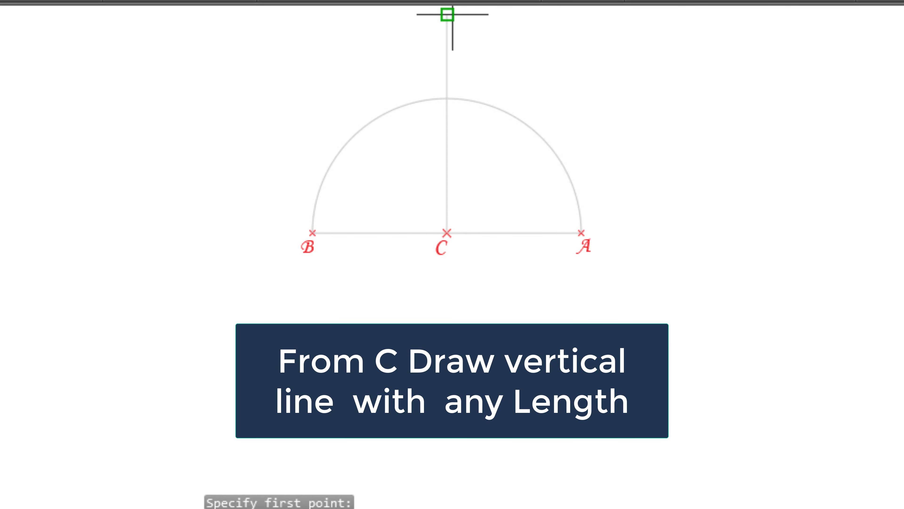
click(452, 14)
key(F8)
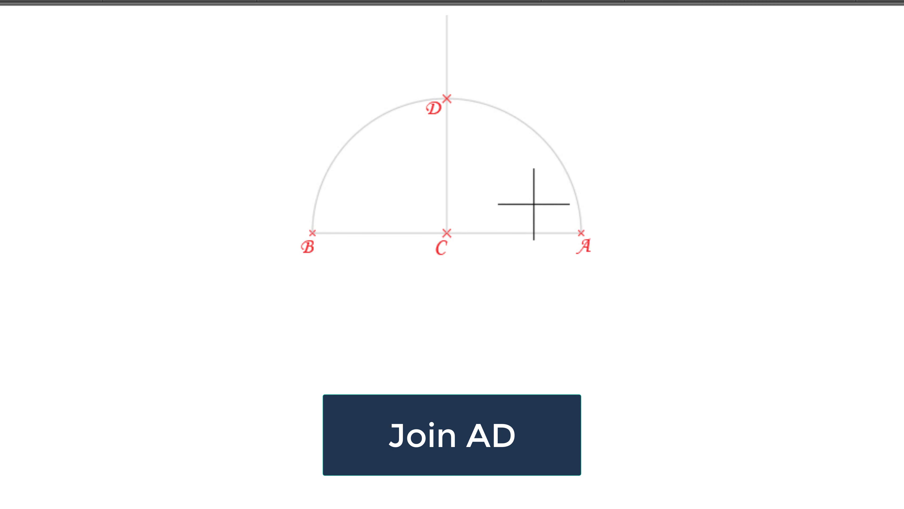
- Draw chord AD, then a line through E parallel to AD, extended past the semicircle
click(582, 232)
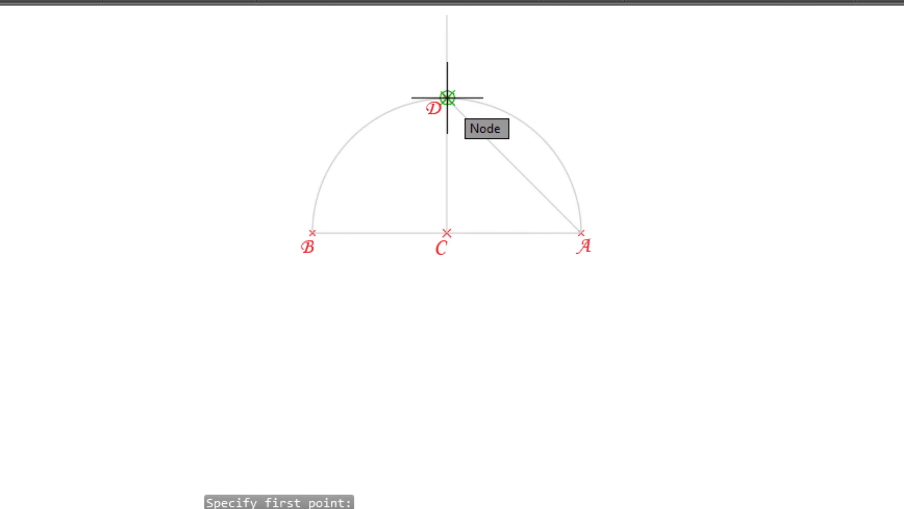
click(447, 97)
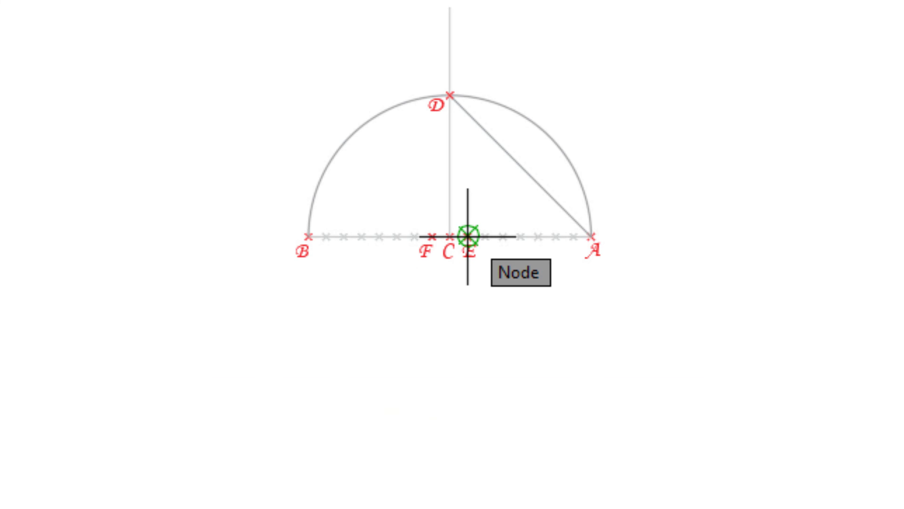
click(468, 237)
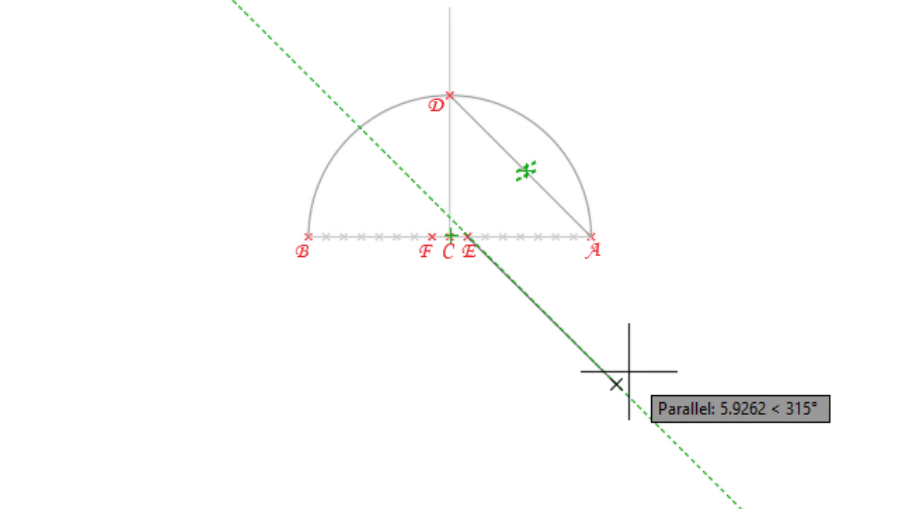
click(629, 371)
key(Return)
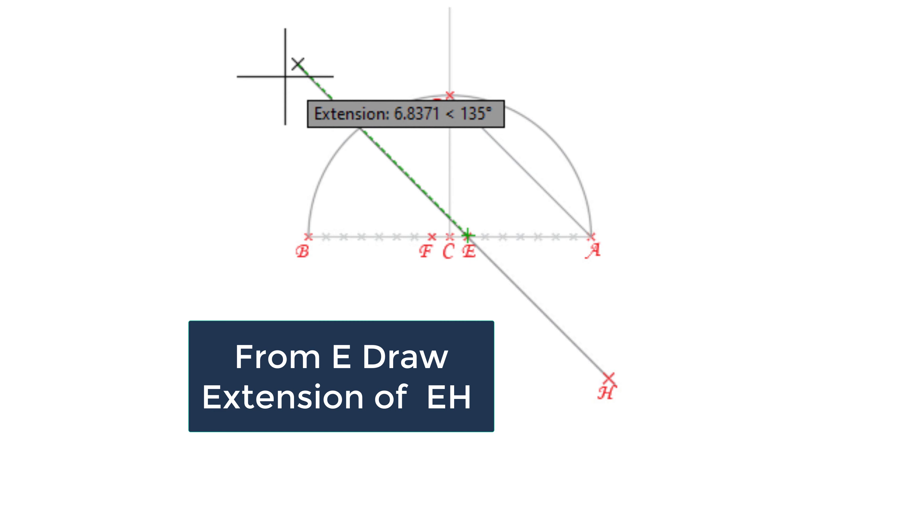
click(285, 76)
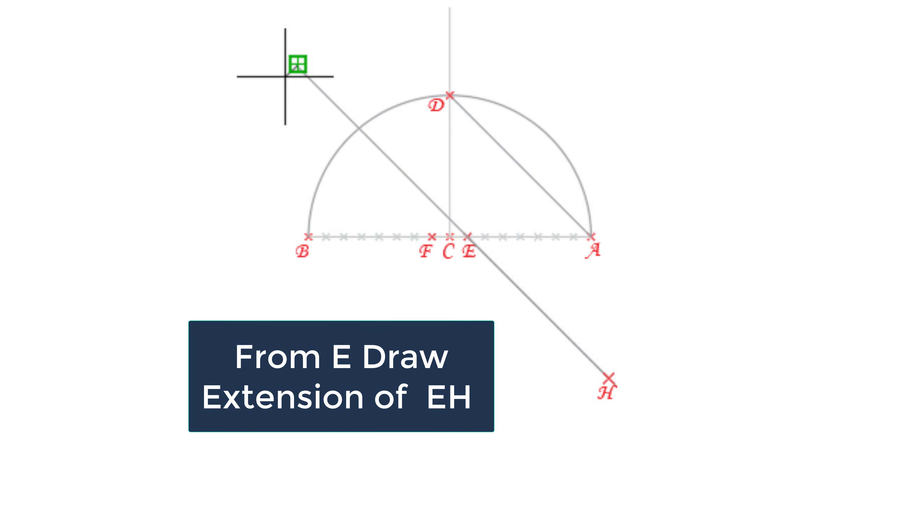
key(Escape)
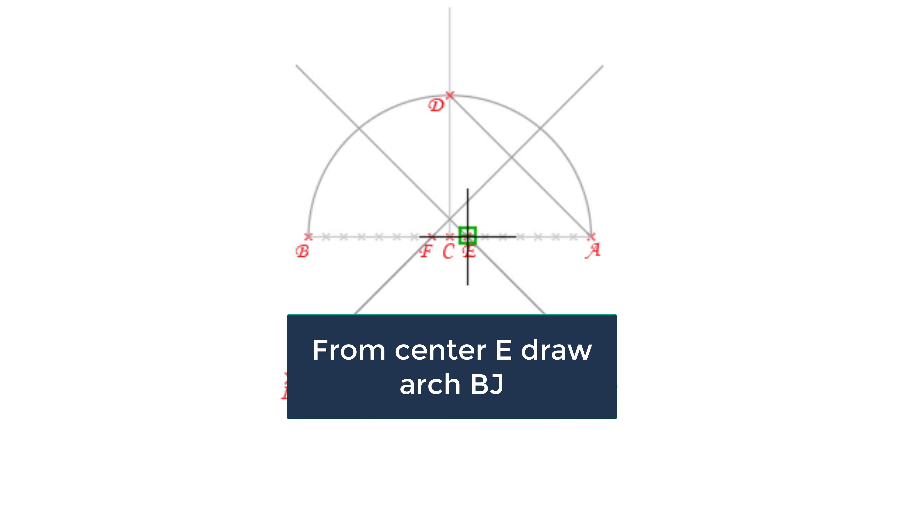
- Draw arc BJ about E and arc AK about F, then extend the base line past A
click(468, 236)
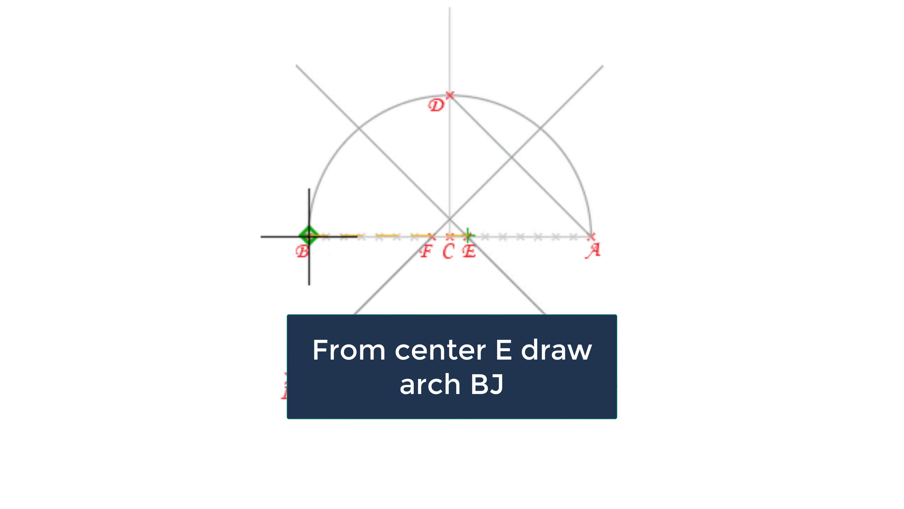
click(308, 234)
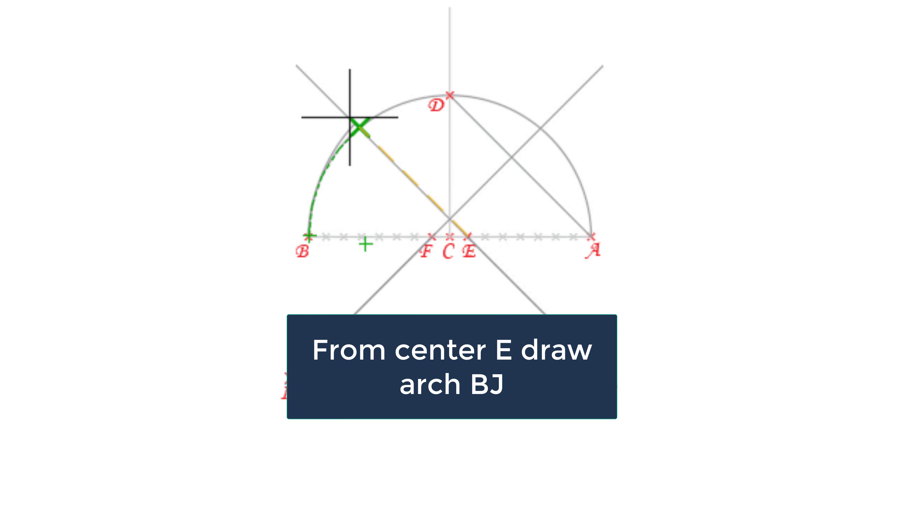
click(350, 117)
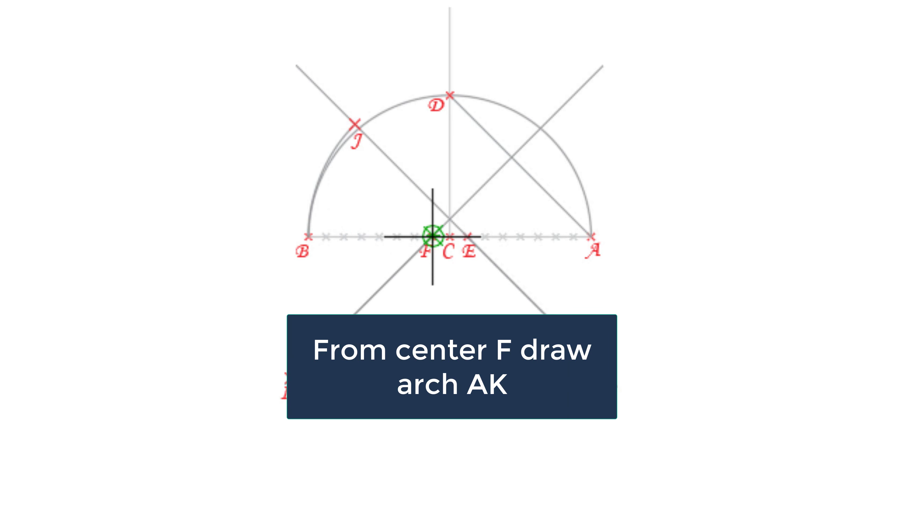
click(591, 236)
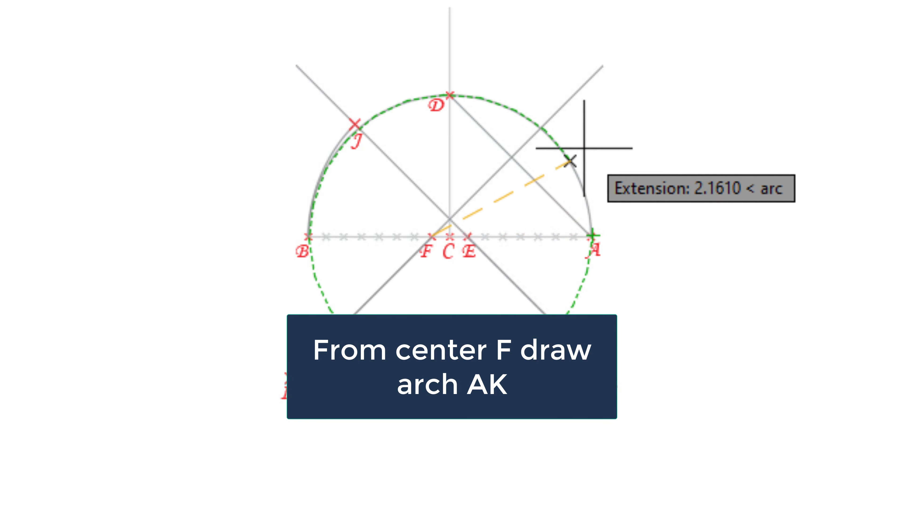
click(556, 115)
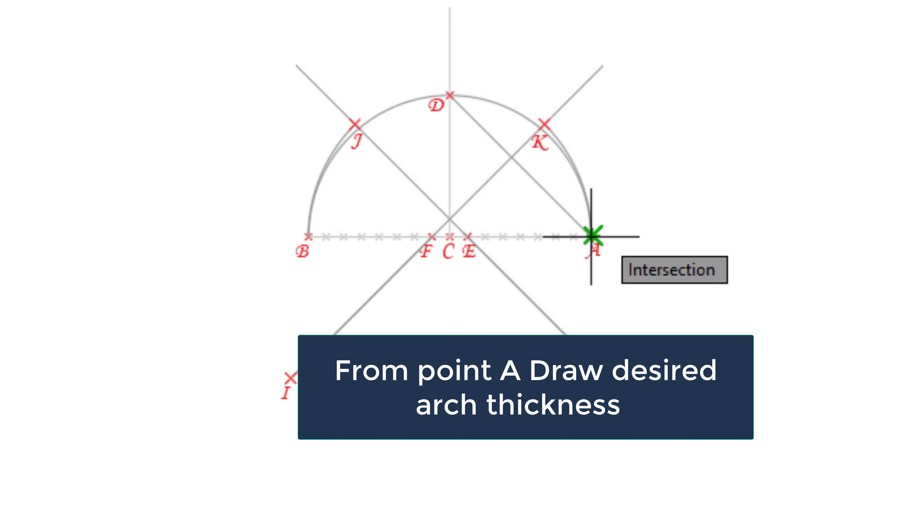
click(642, 231)
key(Escape)
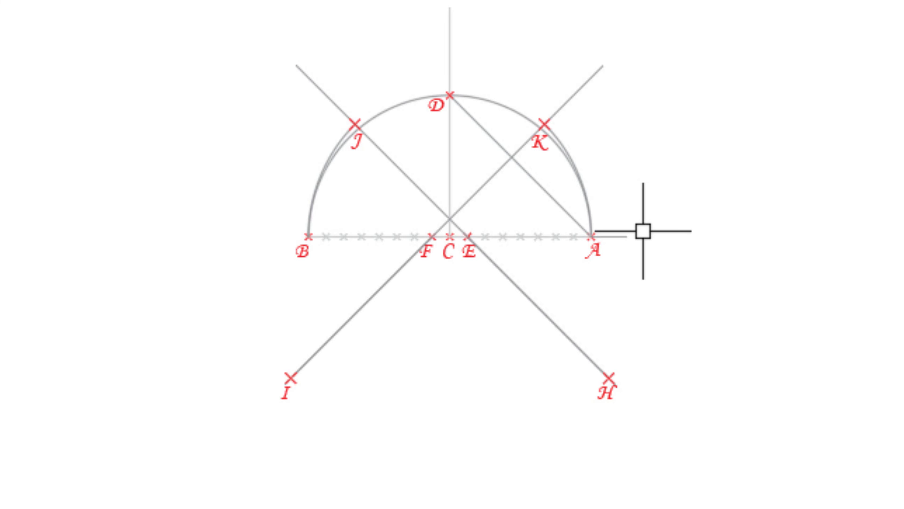
- Repeat the previous command to continue the base-line extensions and outer arcs
key(space)
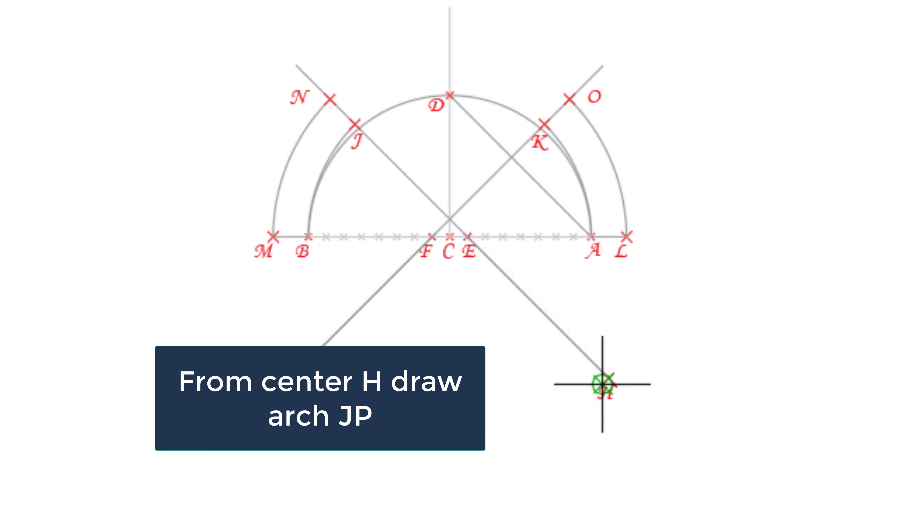
- Draw arc JP centred on H and arc KP centred on I, meeting at apex P
click(610, 377)
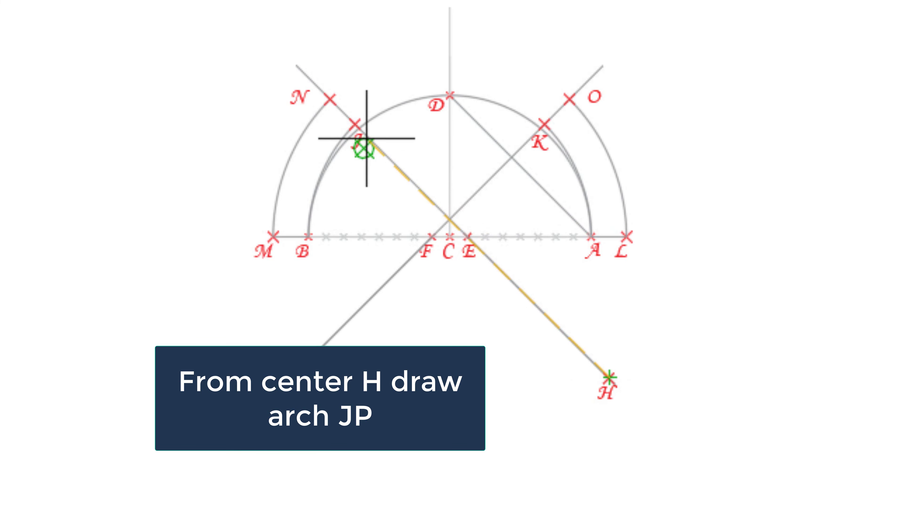
click(355, 123)
click(451, 55)
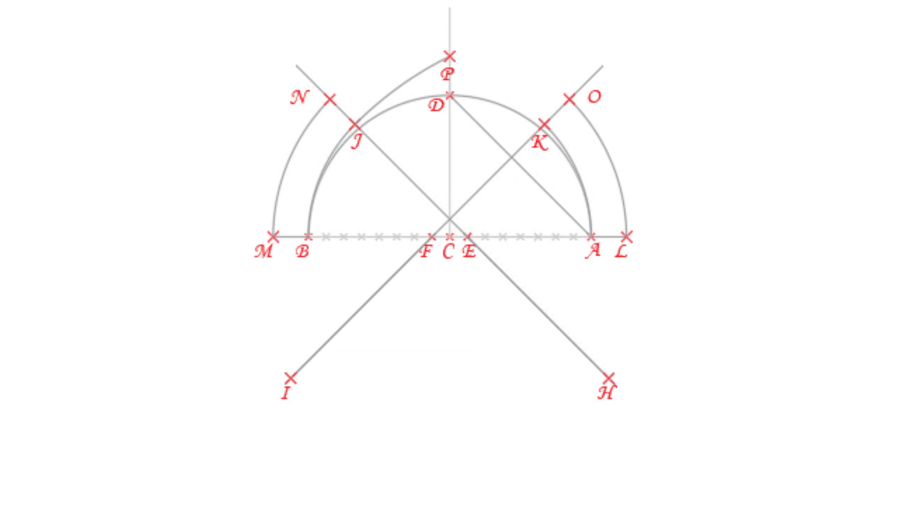
click(291, 371)
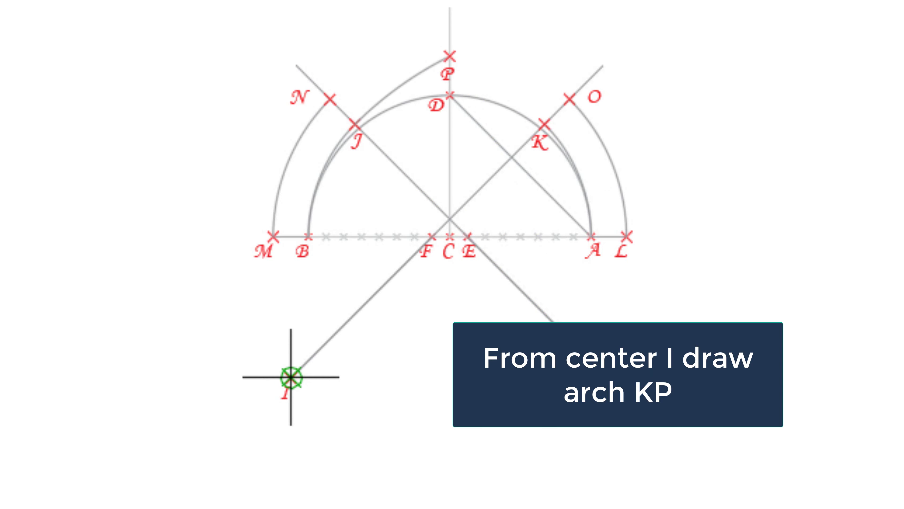
click(290, 371)
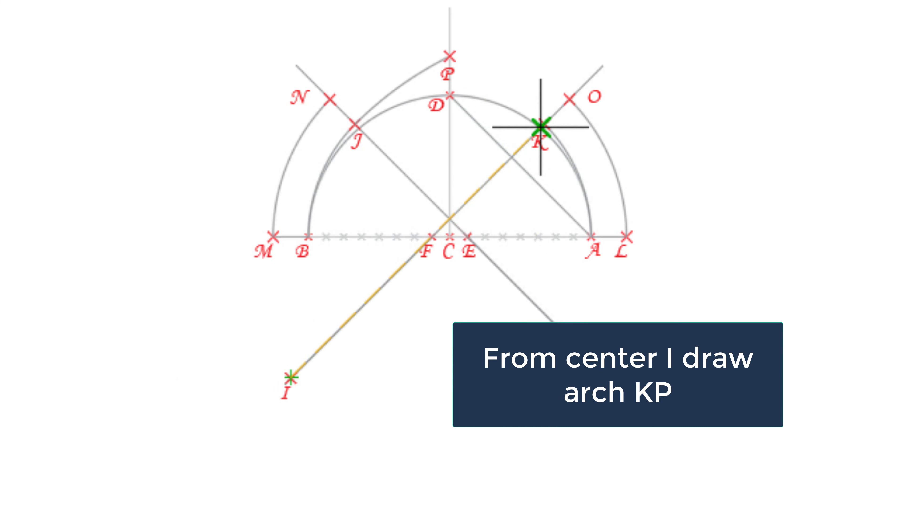
click(544, 123)
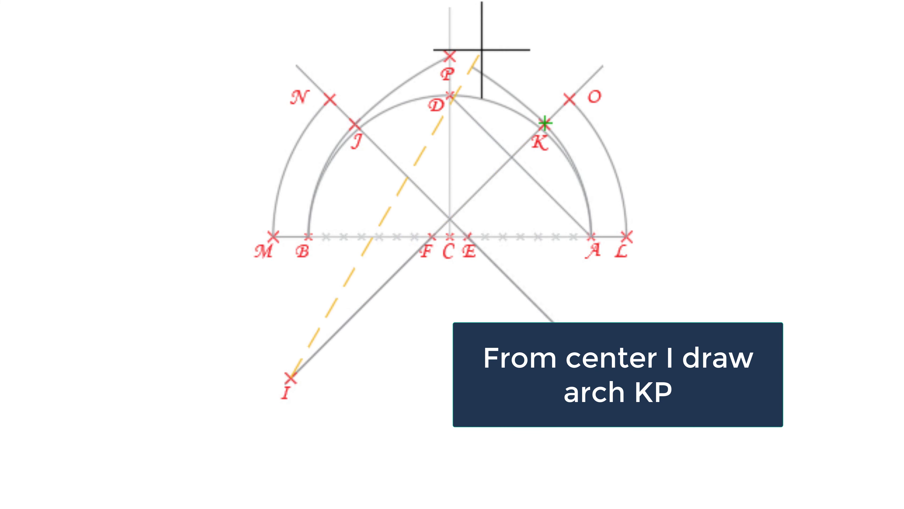
click(448, 47)
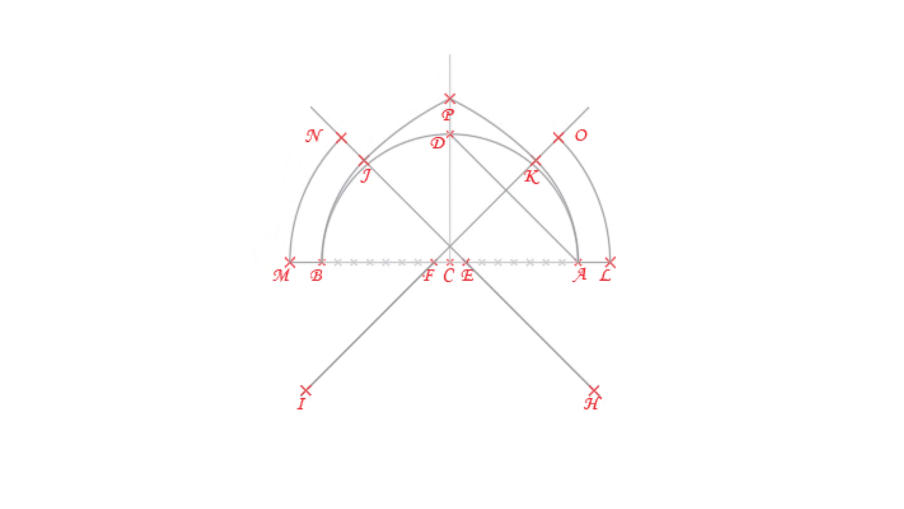
- Draw lines HP and IP, each extended beyond P above the arch
click(594, 389)
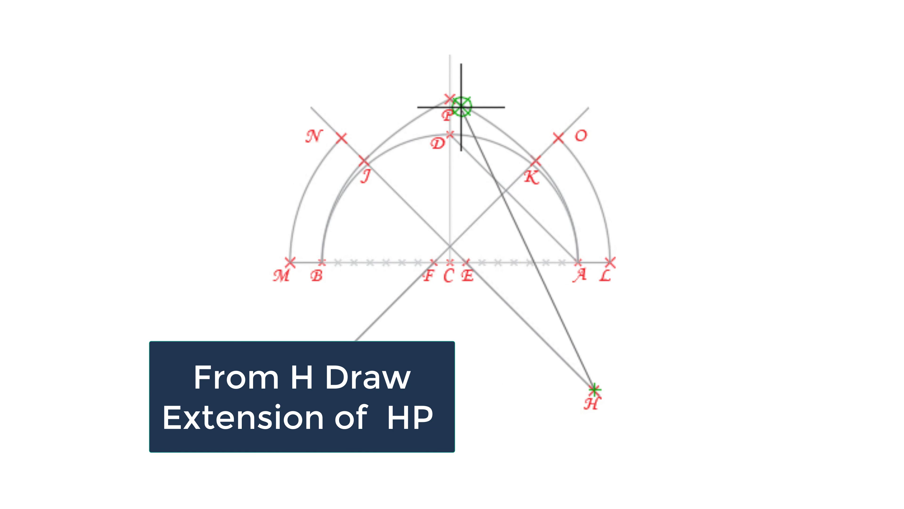
click(451, 98)
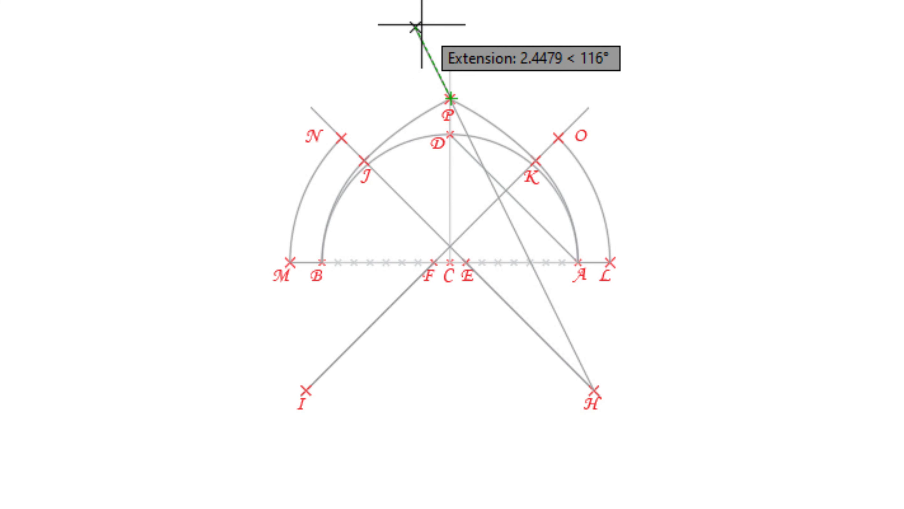
click(415, 27)
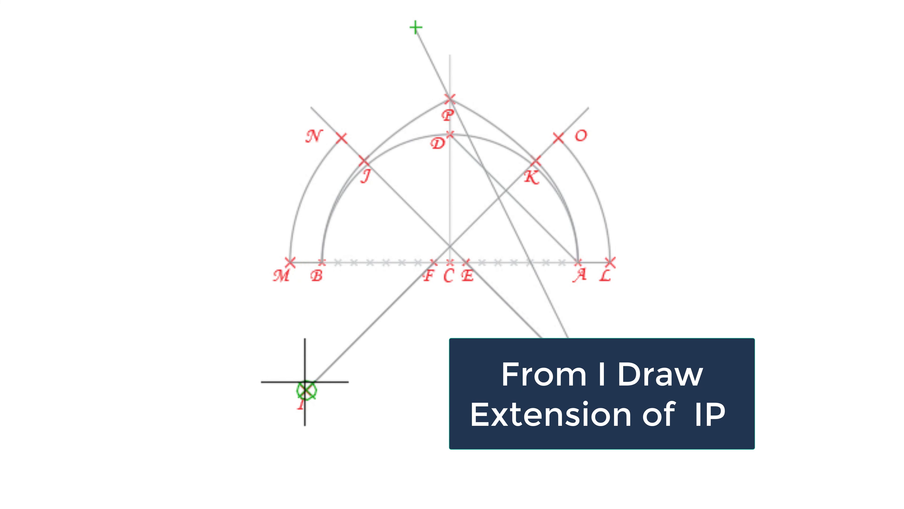
click(305, 381)
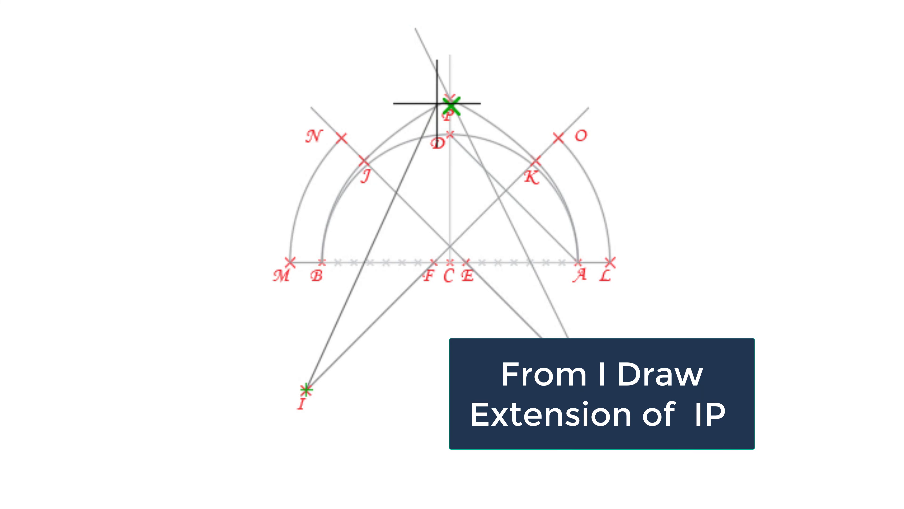
click(451, 98)
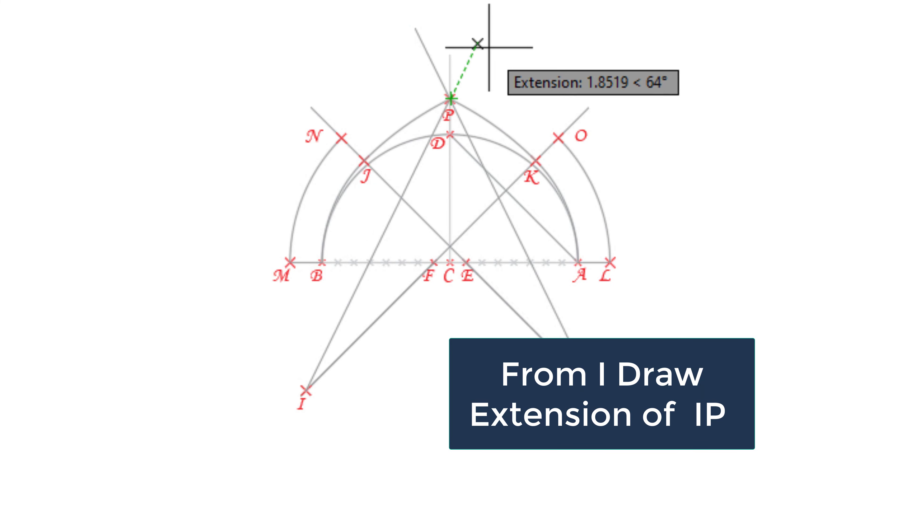
click(486, 28)
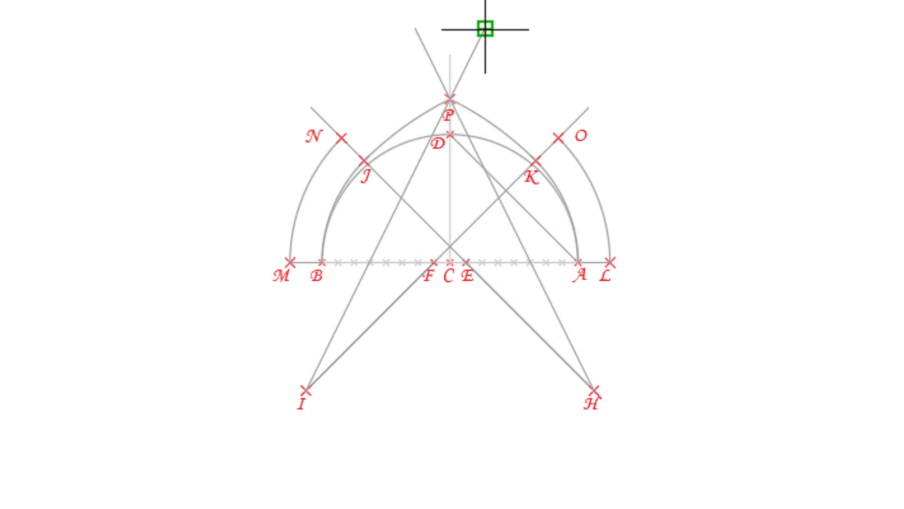
key(Escape)
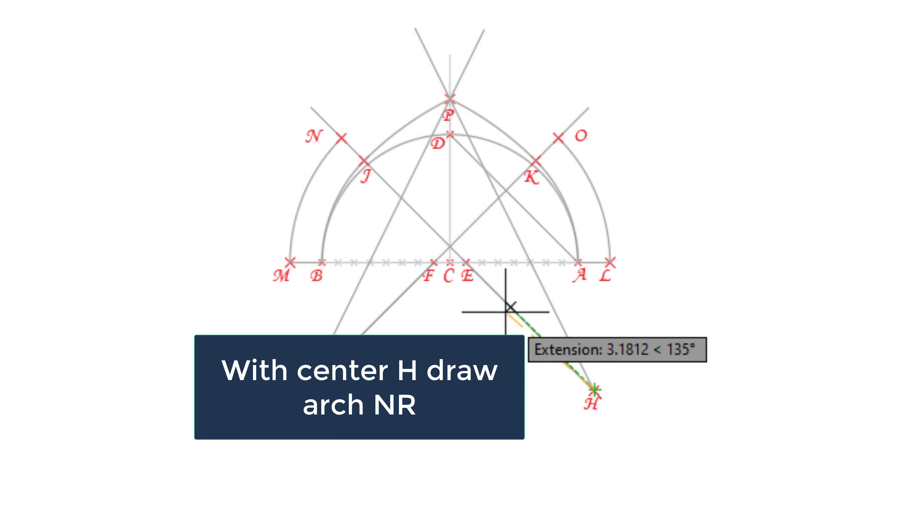
- Draw arc NR about H to the HP extension and arc OS about I to the IP extension
click(341, 137)
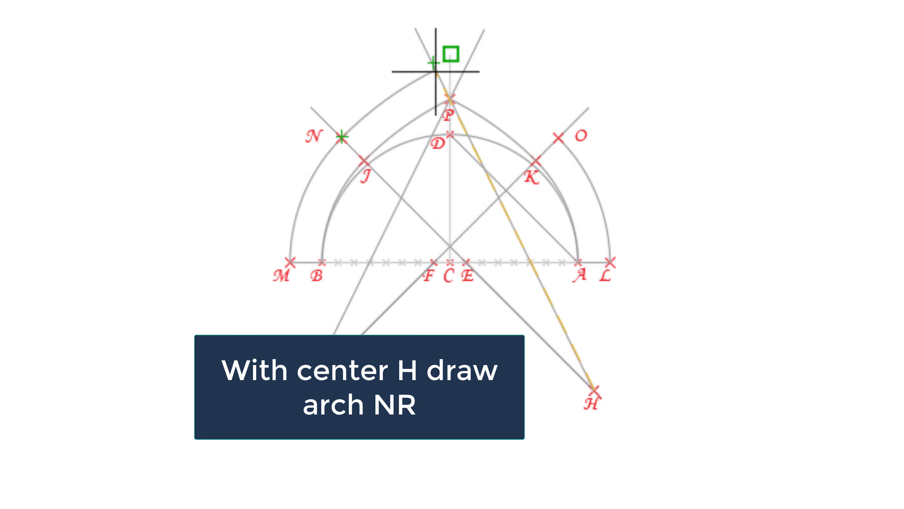
click(435, 70)
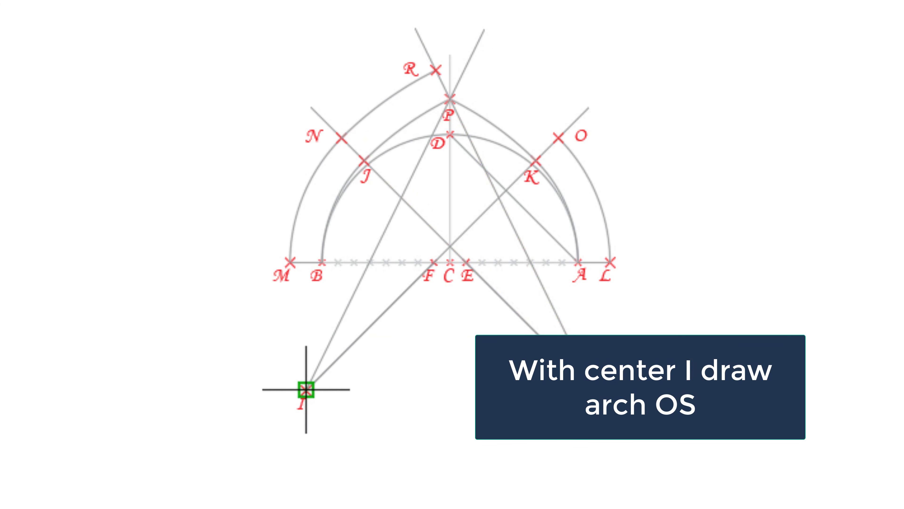
click(306, 390)
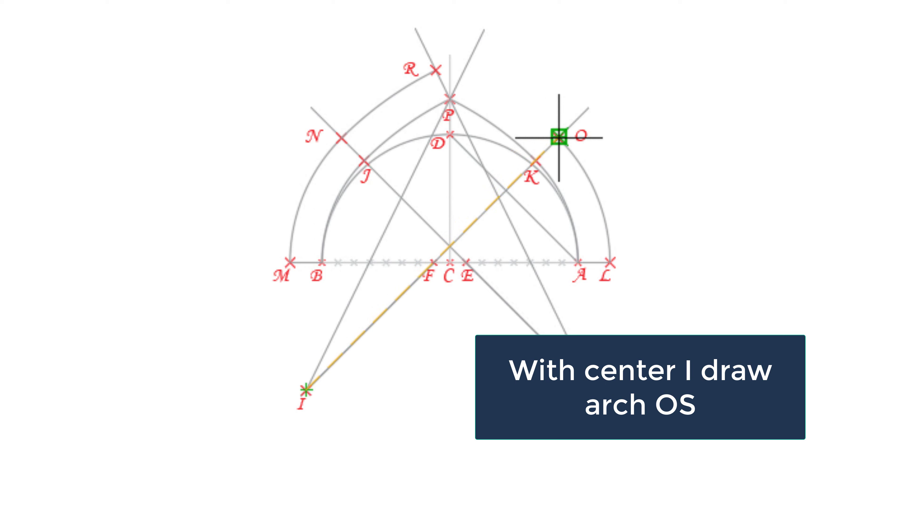
click(559, 137)
click(464, 70)
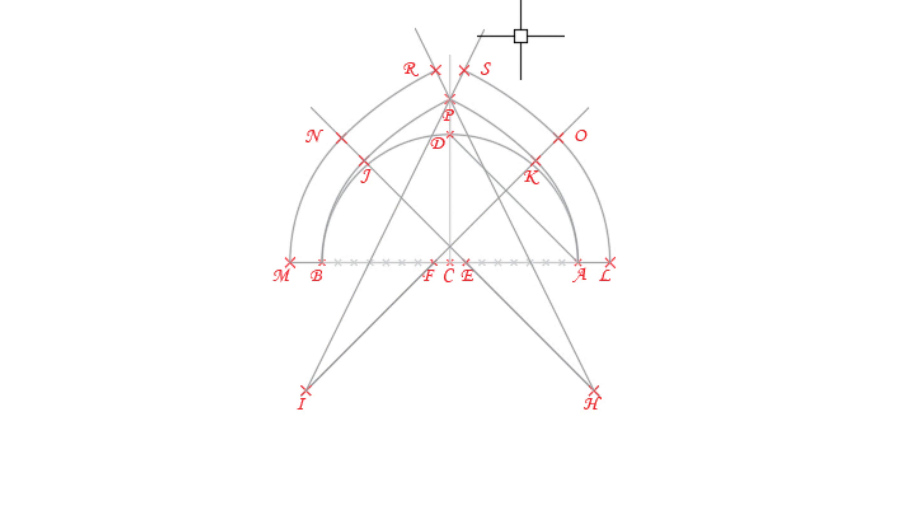
- Draw line RT perpendicular to PR, then segment ST closing the apex
scroll(521, 36, up, 2)
scroll(521, 36, up, 2)
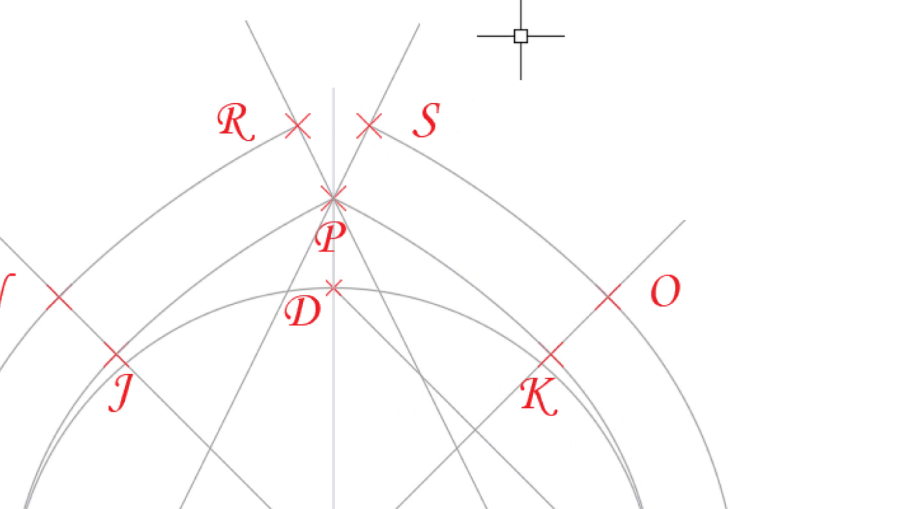
click(297, 125)
click(334, 108)
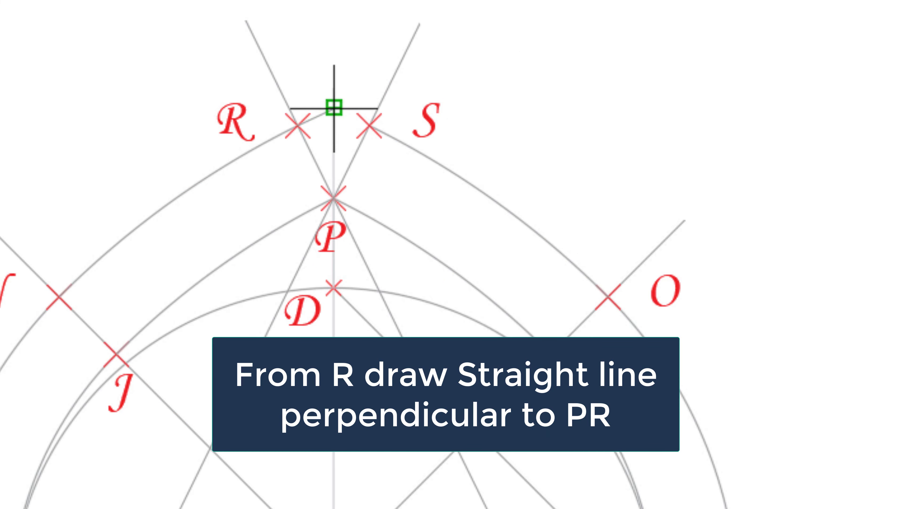
key(Escape)
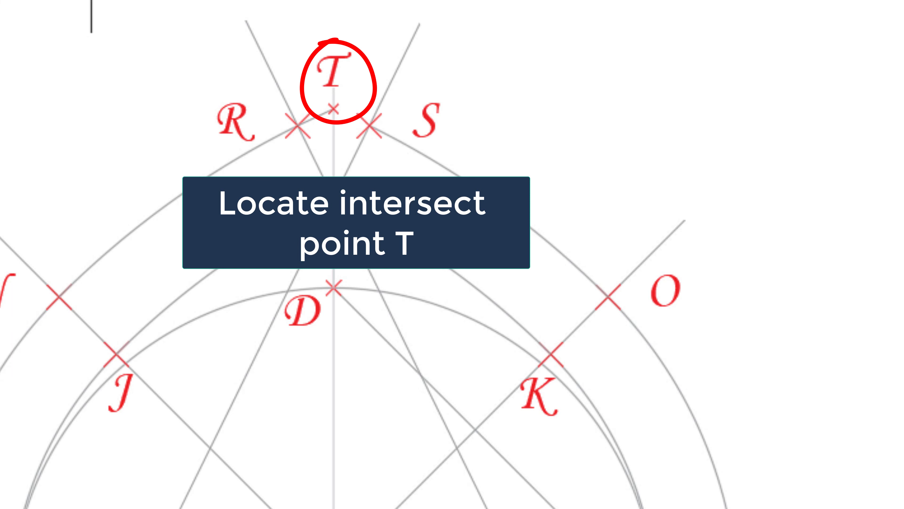
click(363, 115)
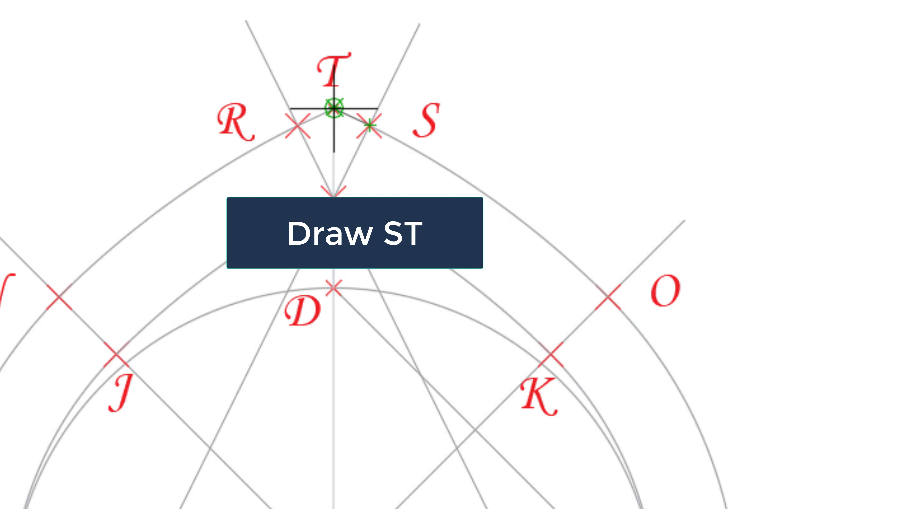
click(334, 107)
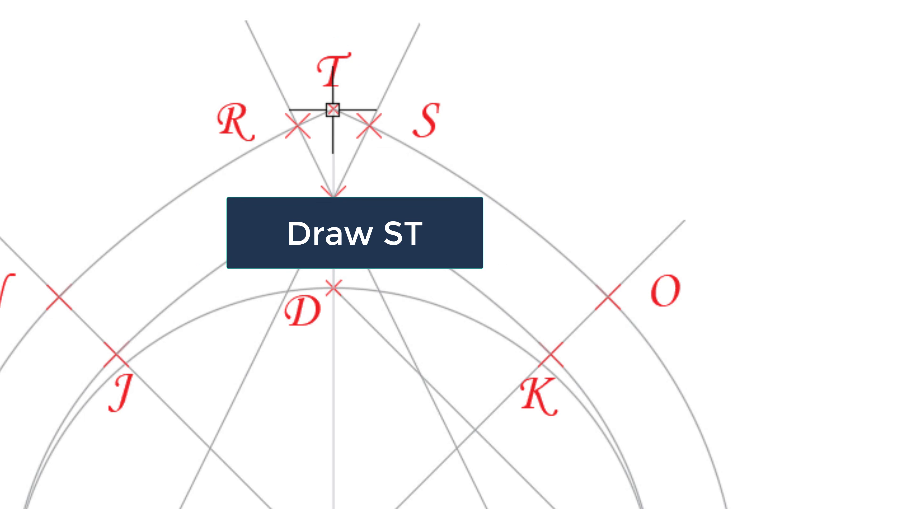